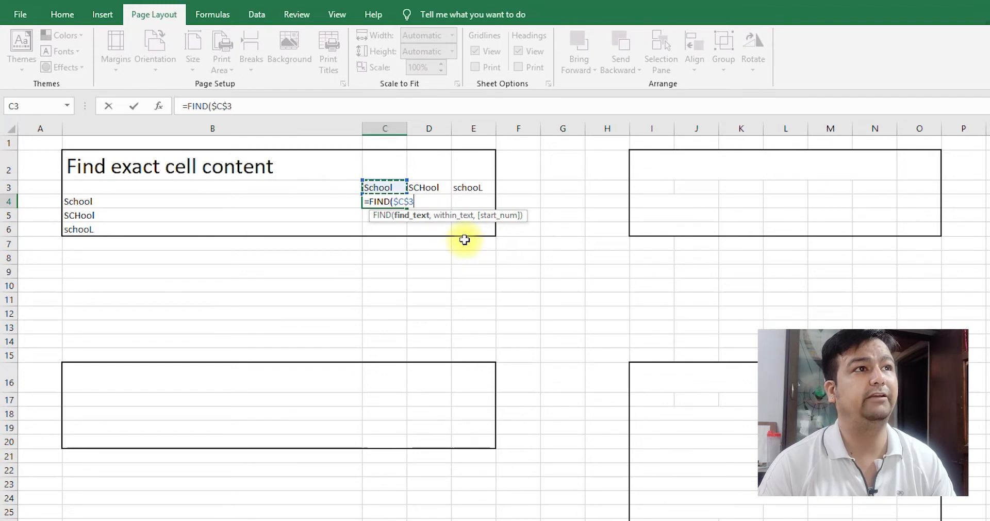
Complete the formula =FIND(C$3,$B4,1) in cell C4 to look for the column heading in the row's text.
key(F4)
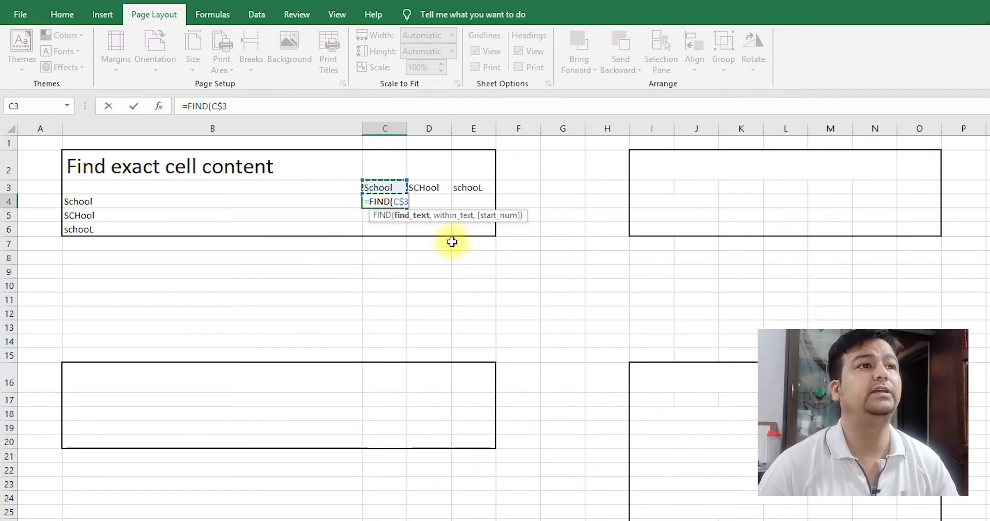
text(,)
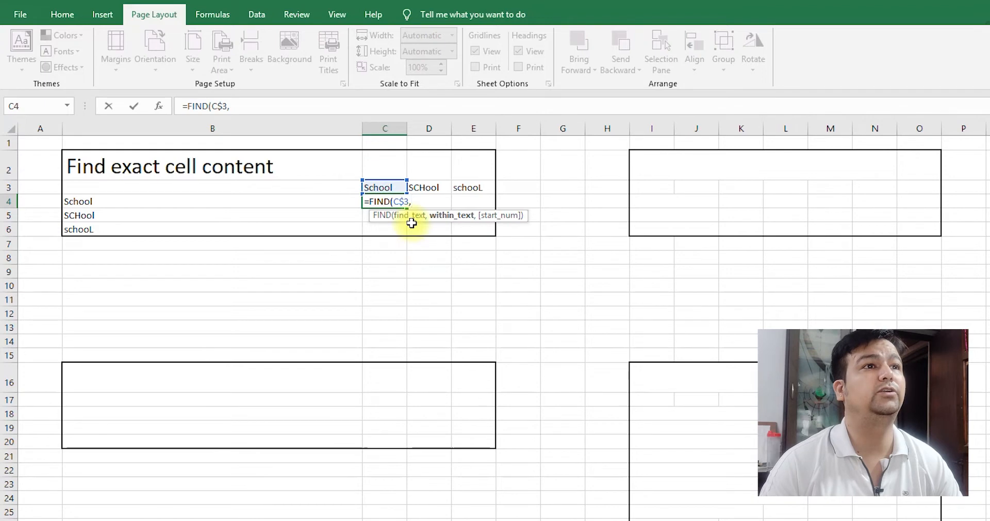
click(194, 201)
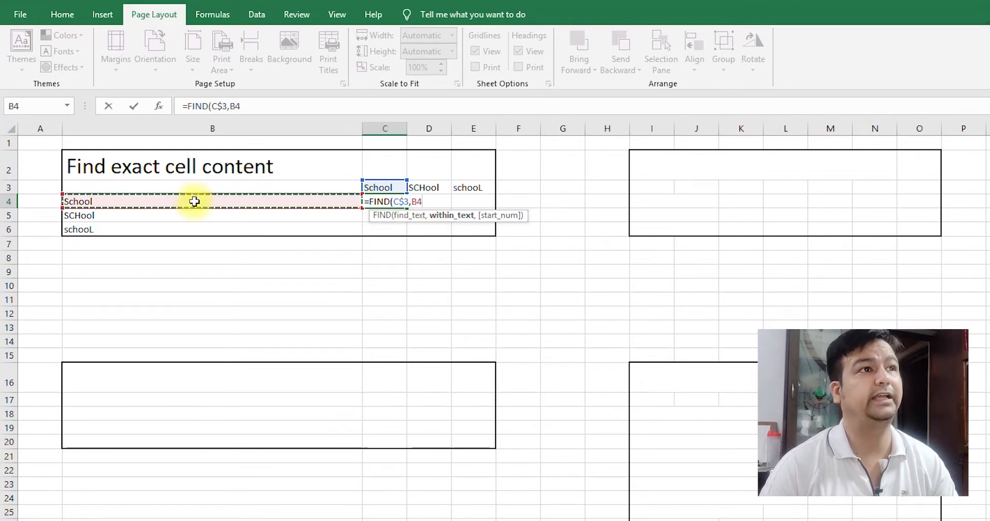
key(F4)
key(F4)
key(F4)
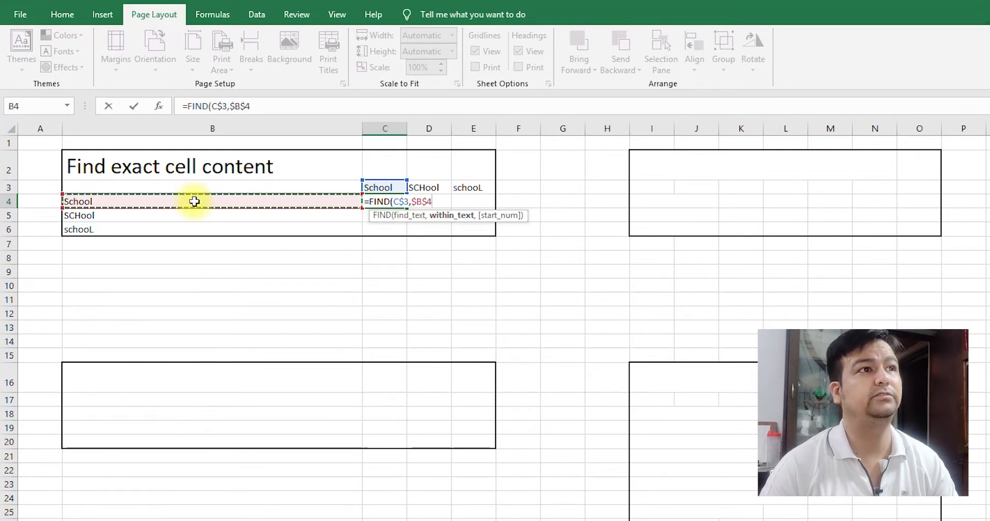
text(,)
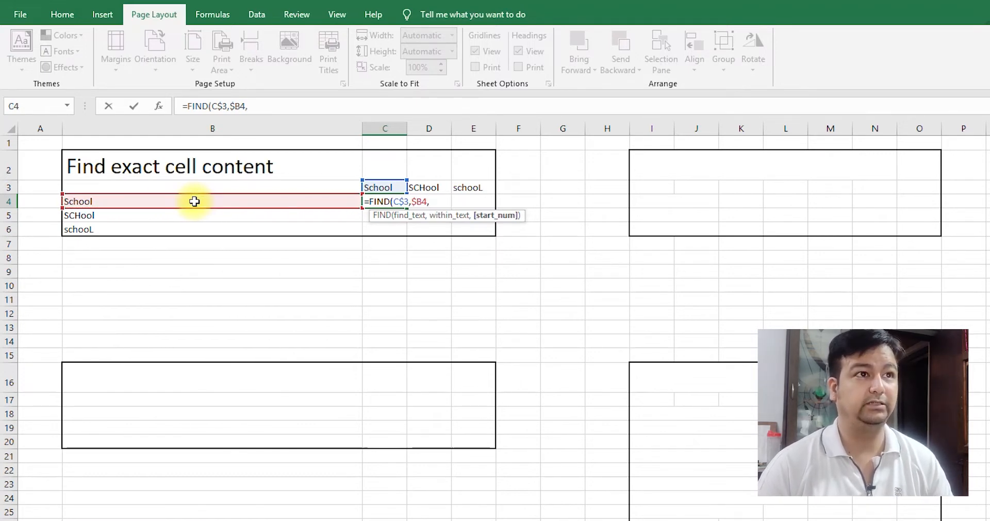
text(1)
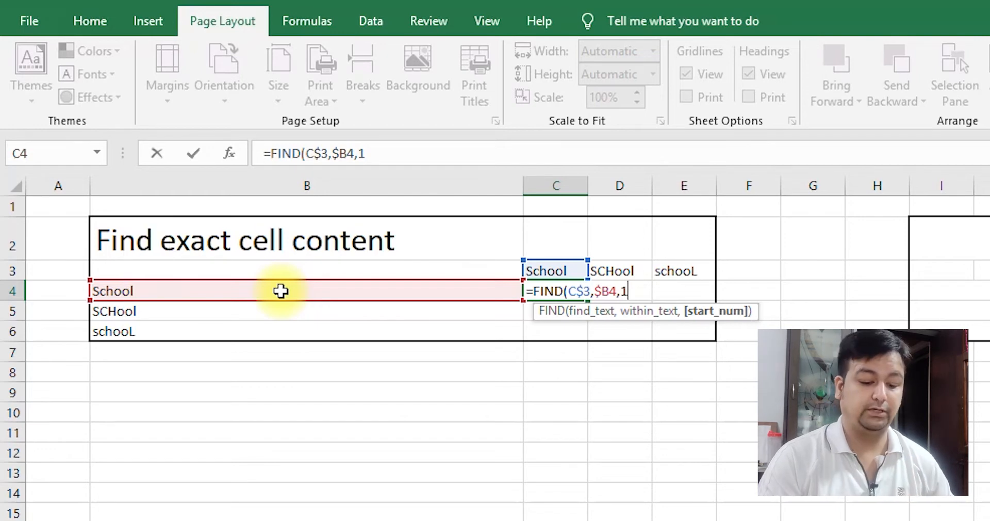
text())
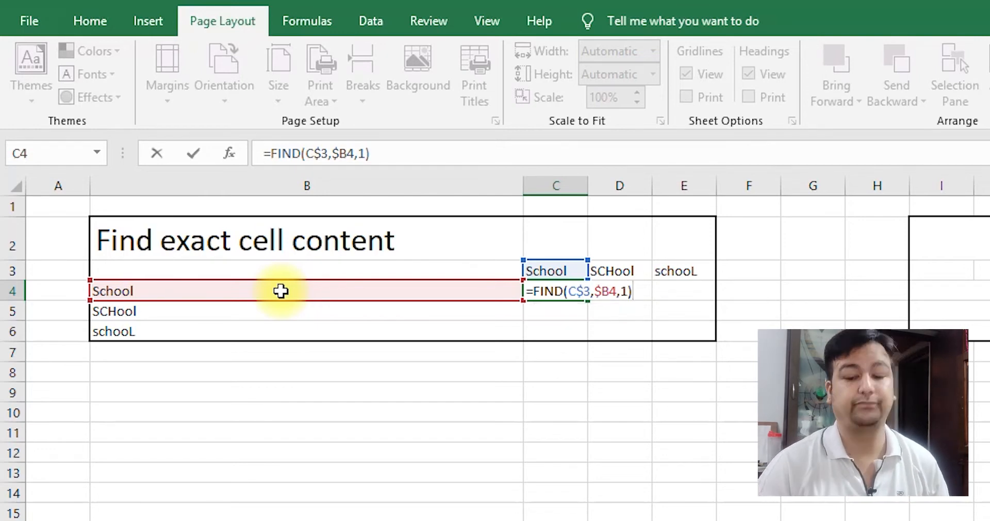
key(Return)
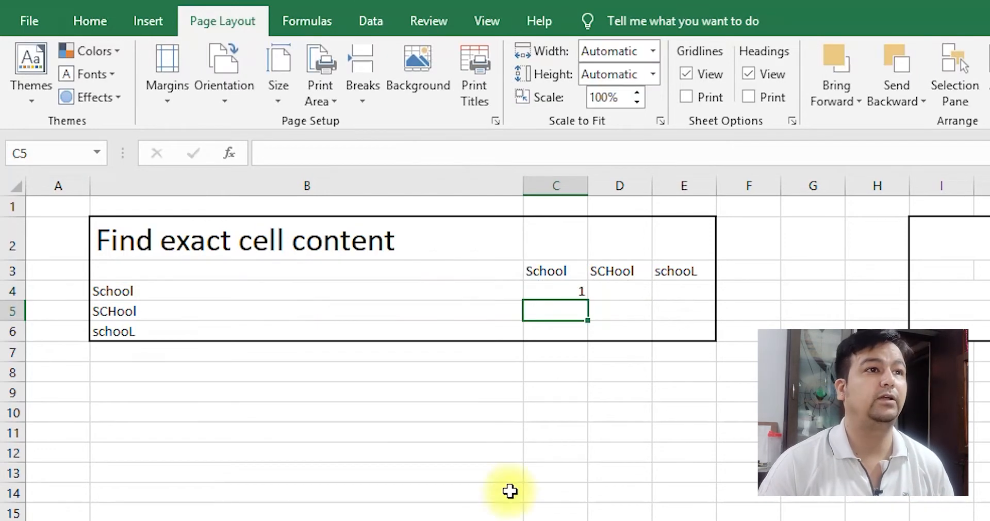
Fill the FIND formula from C4 down to row 6 and across to column E.
click(578, 292)
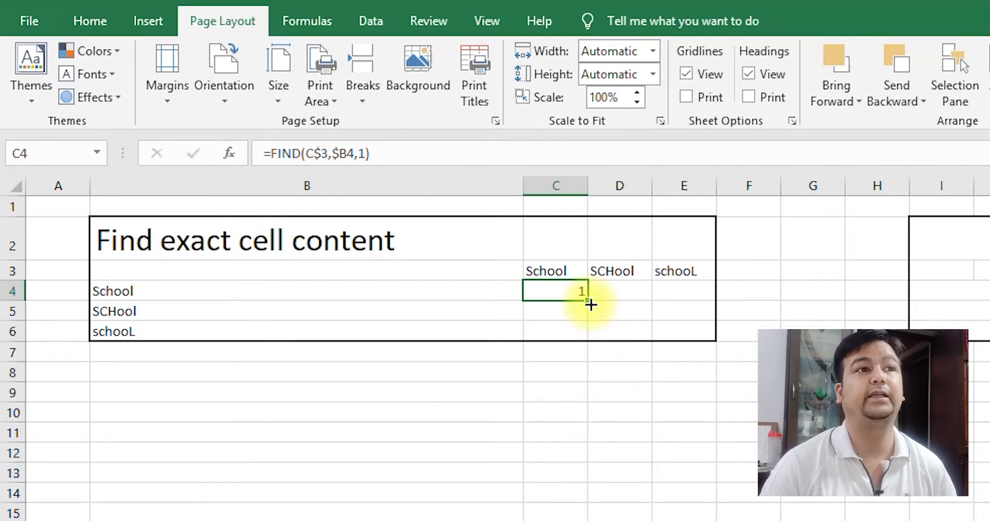
drag(589, 302, 596, 334)
click(594, 336)
drag(563, 294, 565, 331)
drag(589, 342, 704, 336)
click(743, 393)
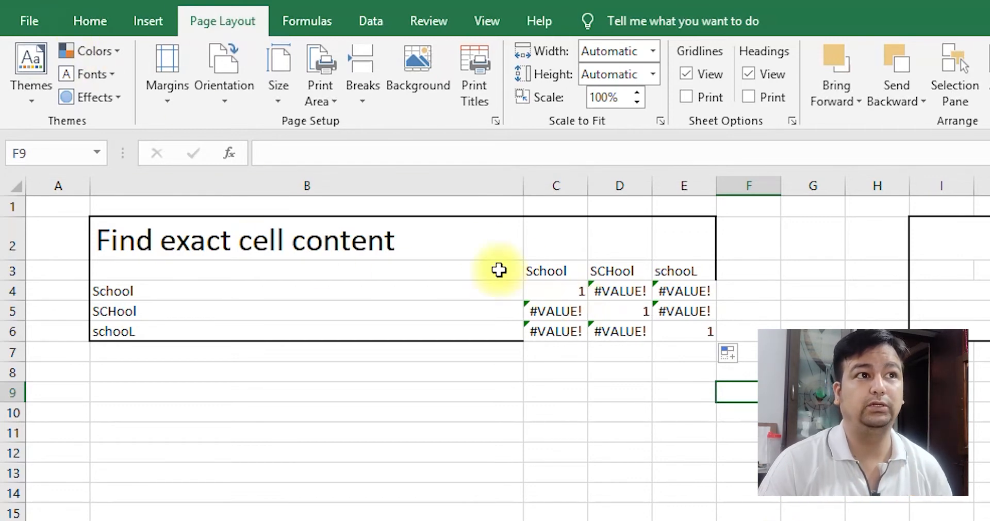
click(534, 271)
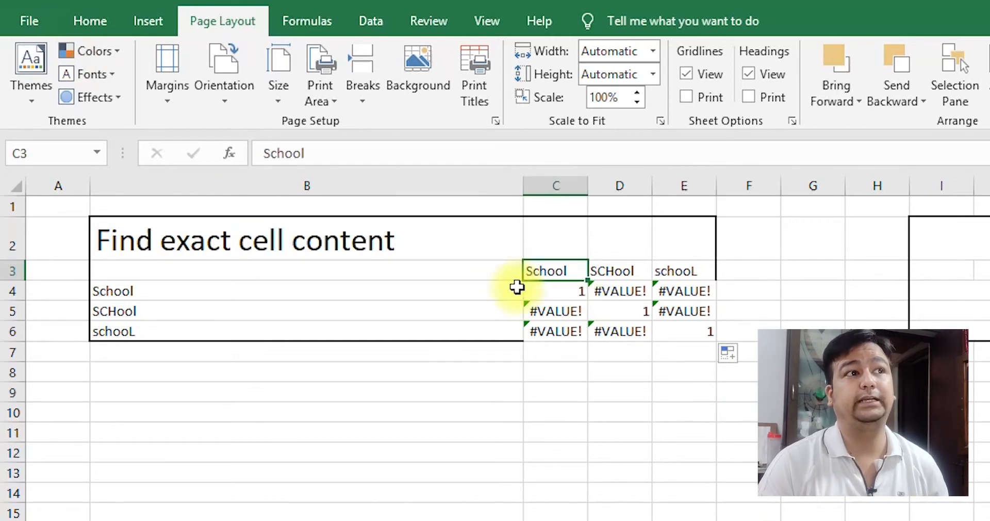
click(240, 292)
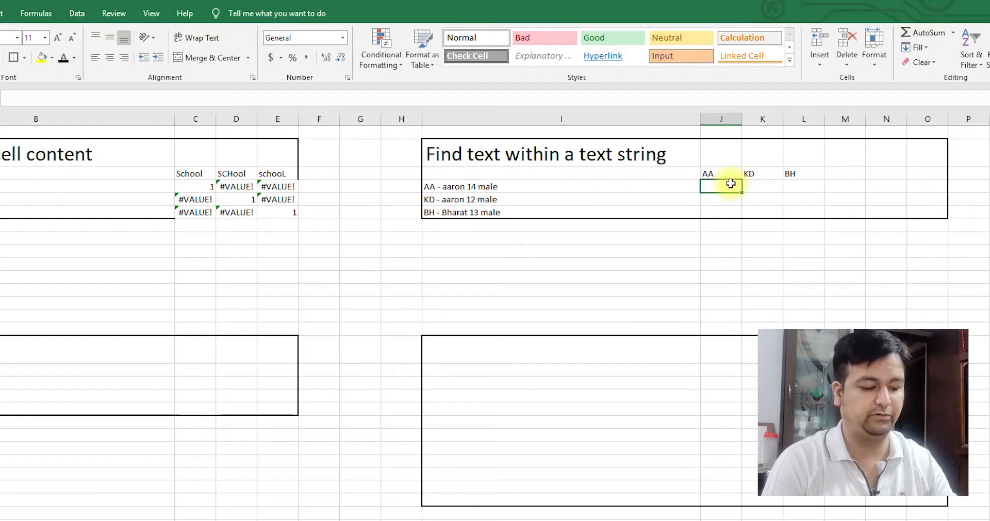
Enter =FIND(J$3,$I4,1) in J4 and fill the formula through J4:L6.
text(=FIND()
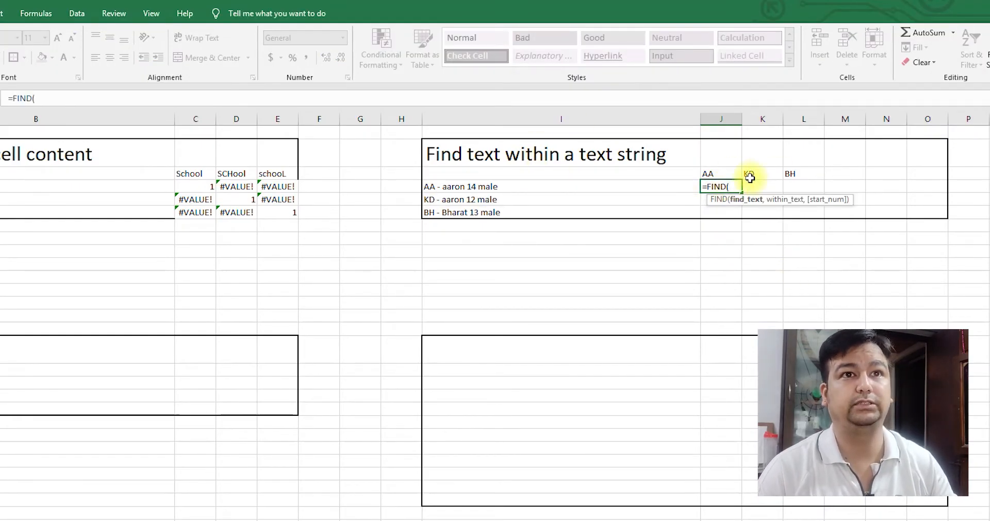
click(725, 175)
key(F4)
key(F4)
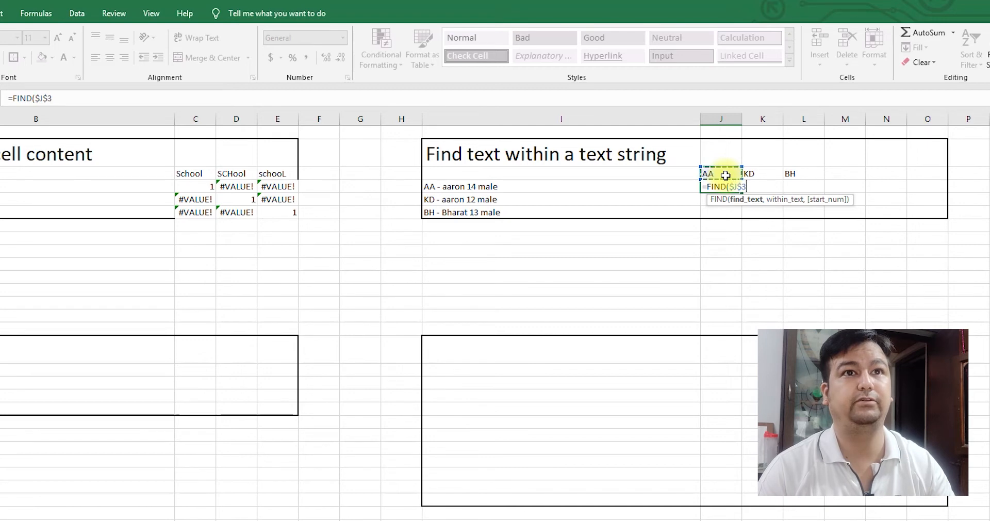
text(,)
click(556, 192)
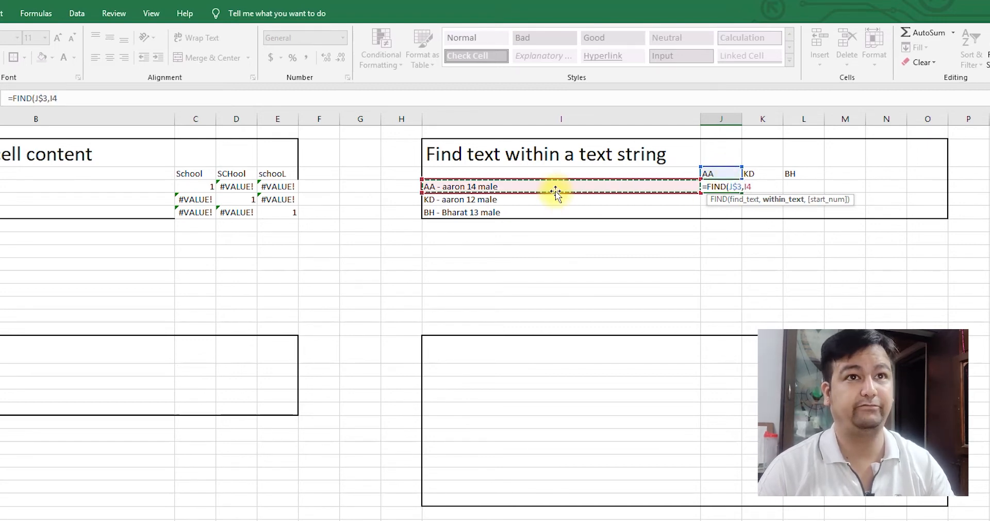
key(F4)
key(F4)
key(F4)
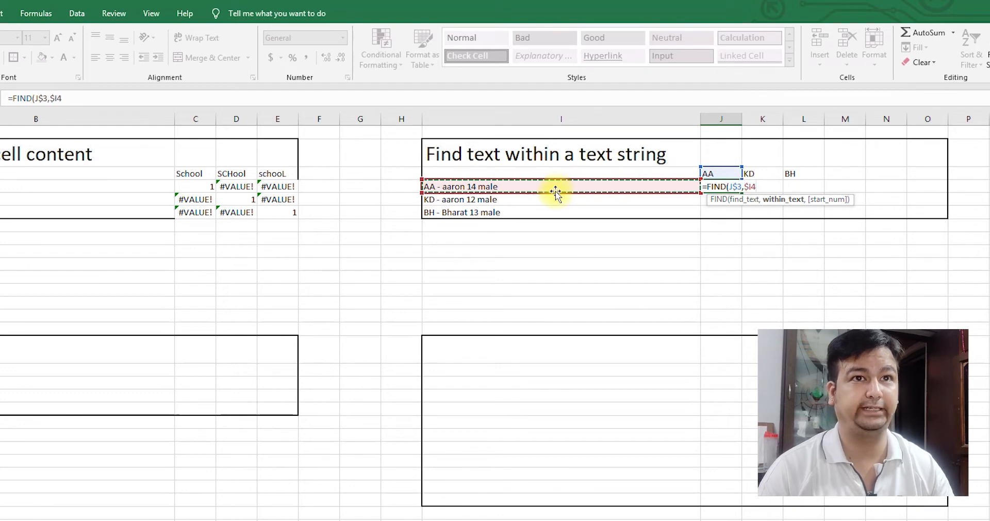
text(,)
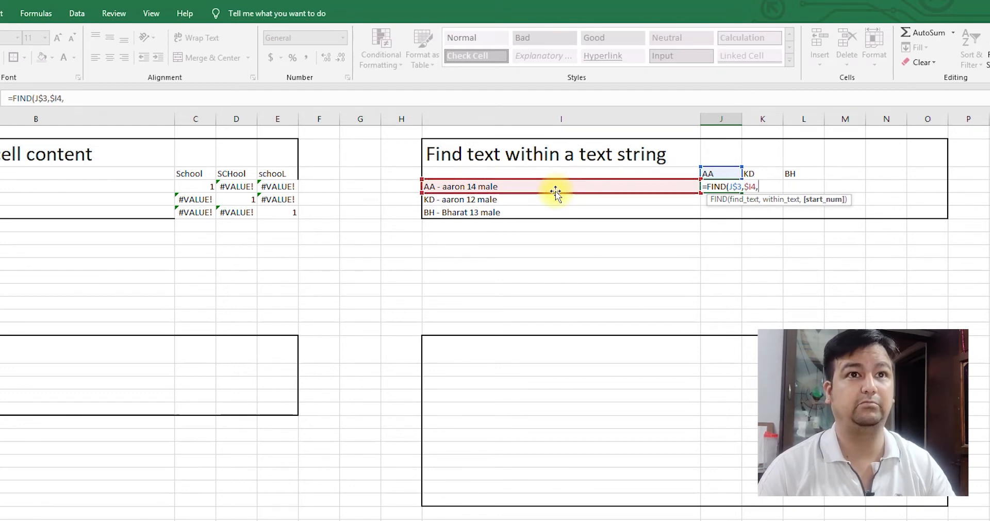
text(1)
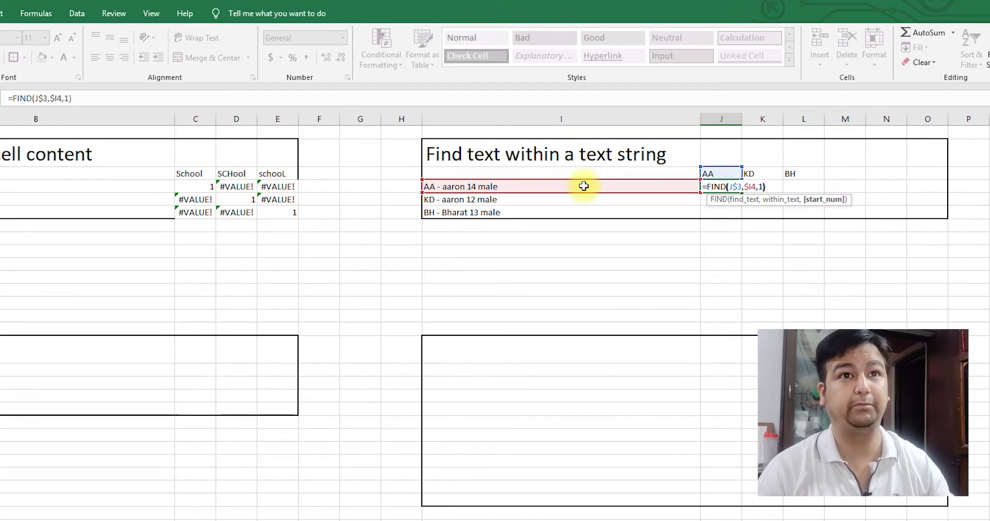
text())
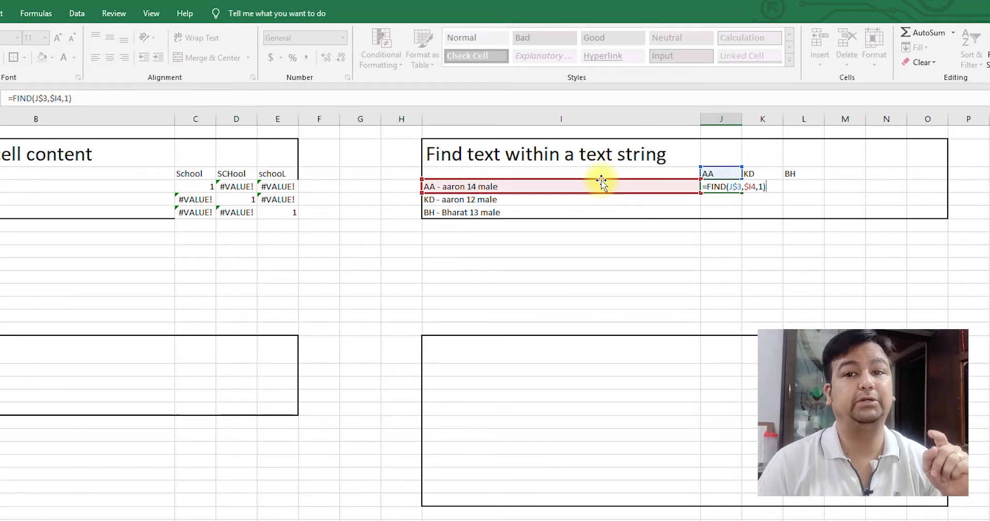
key(ctrl+Return)
drag(743, 192, 827, 215)
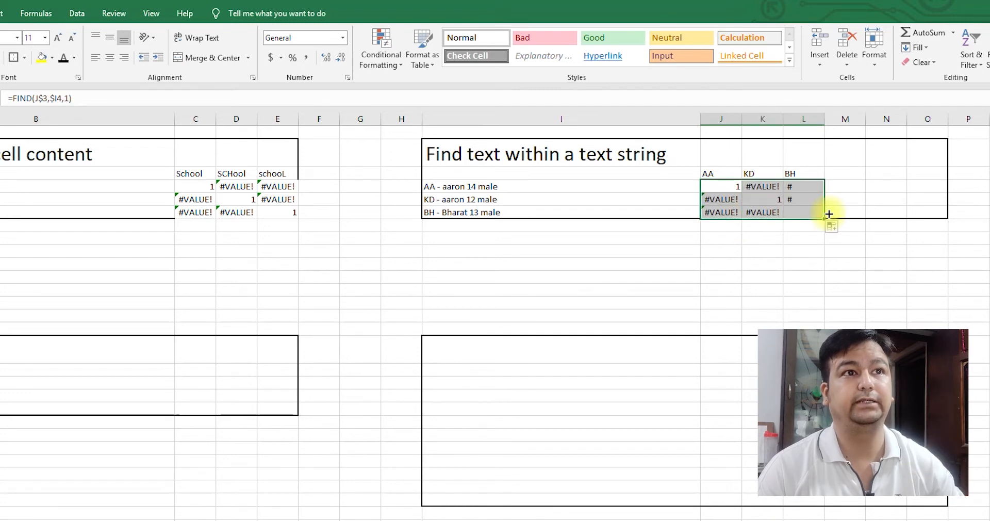
click(498, 199)
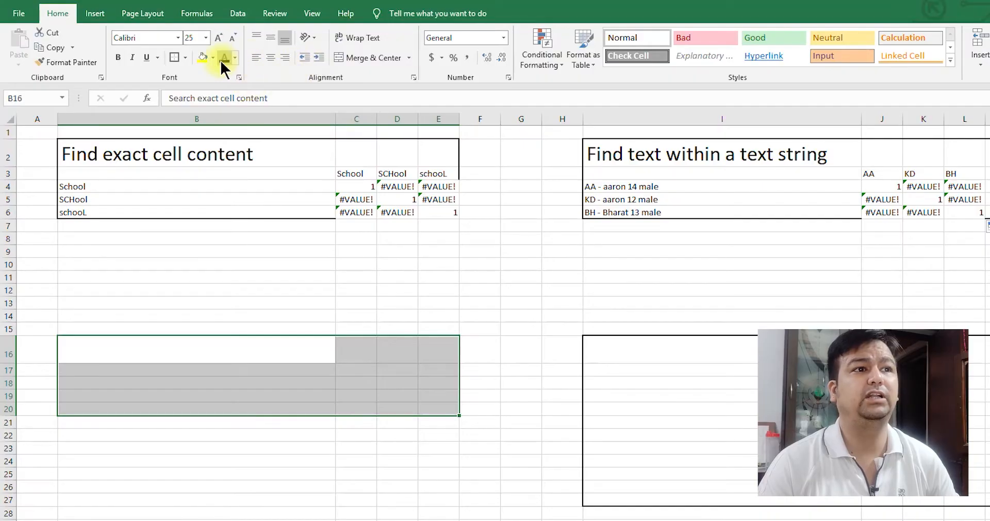
Apply the black font colour to the hidden text in B16:E20.
click(221, 58)
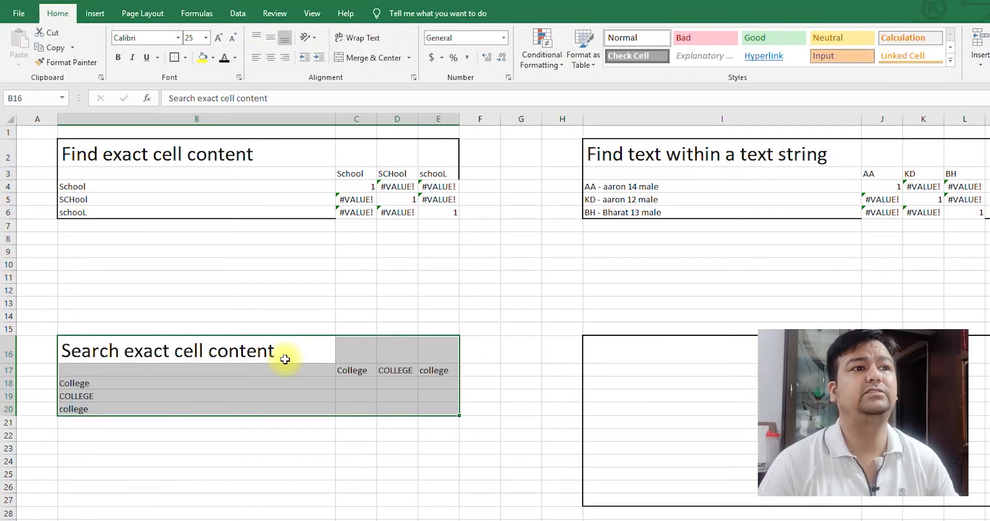
Enter =SEARCH(C$17,$B18,1) in C18 and fill the formula through C18:E20.
click(356, 383)
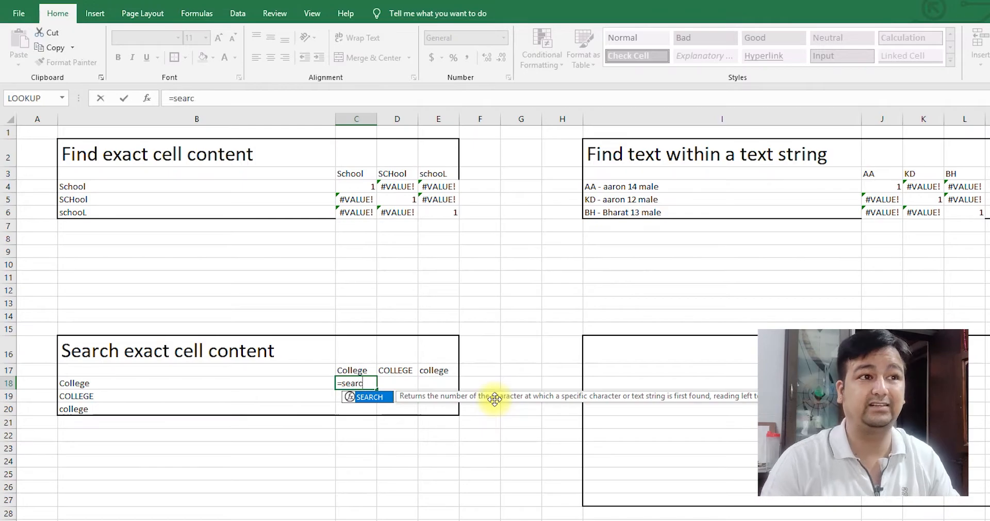
key(Tab)
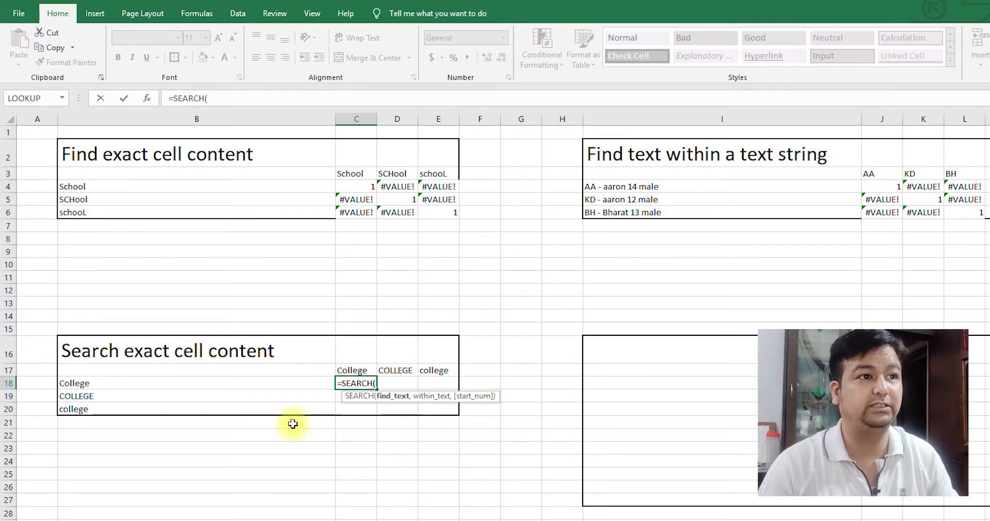
click(356, 370)
key(F4)
key(F4)
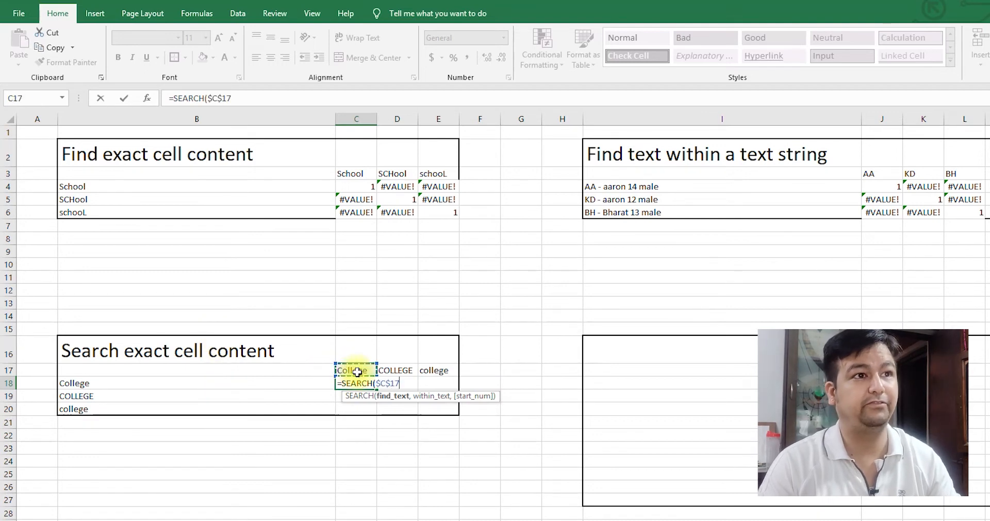
text(,)
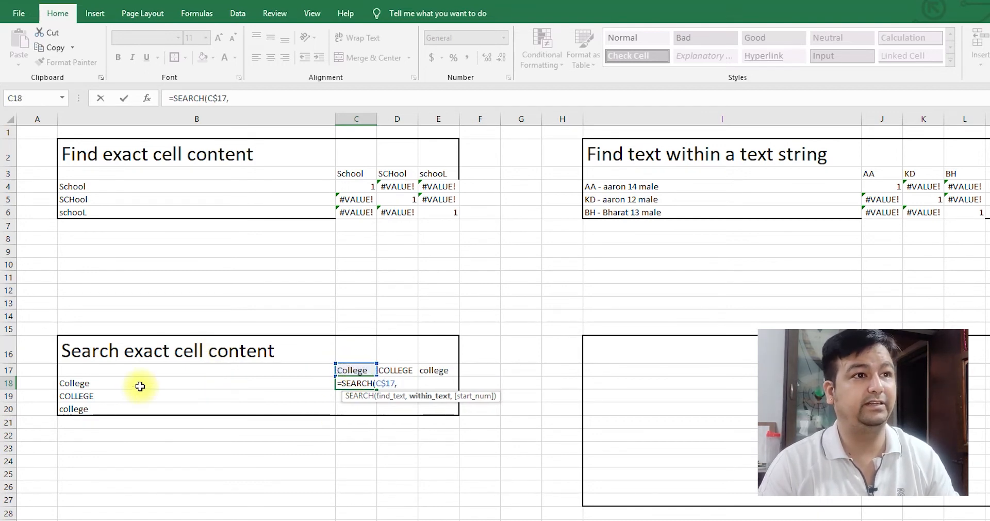
click(137, 383)
key(F4)
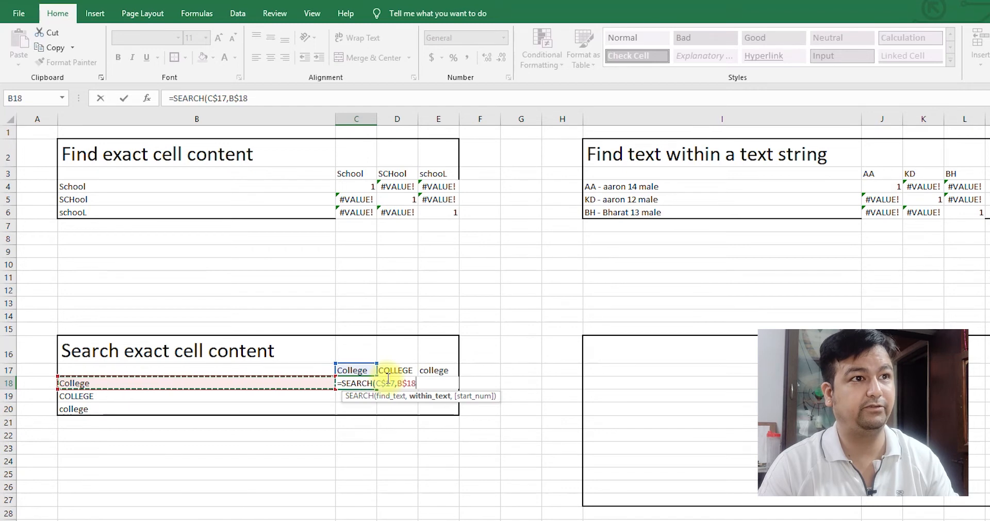
key(F4)
key(F4)
text(,1)
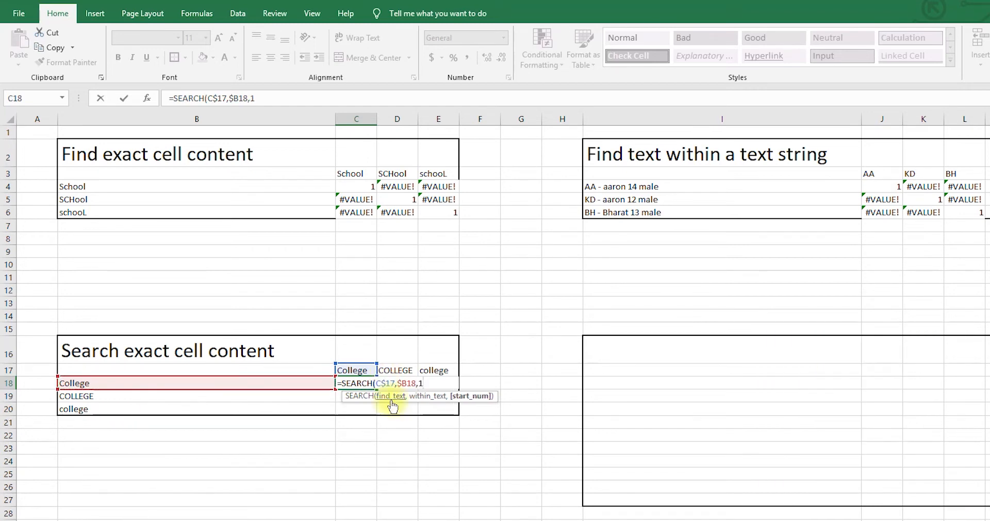
text())
key(Return)
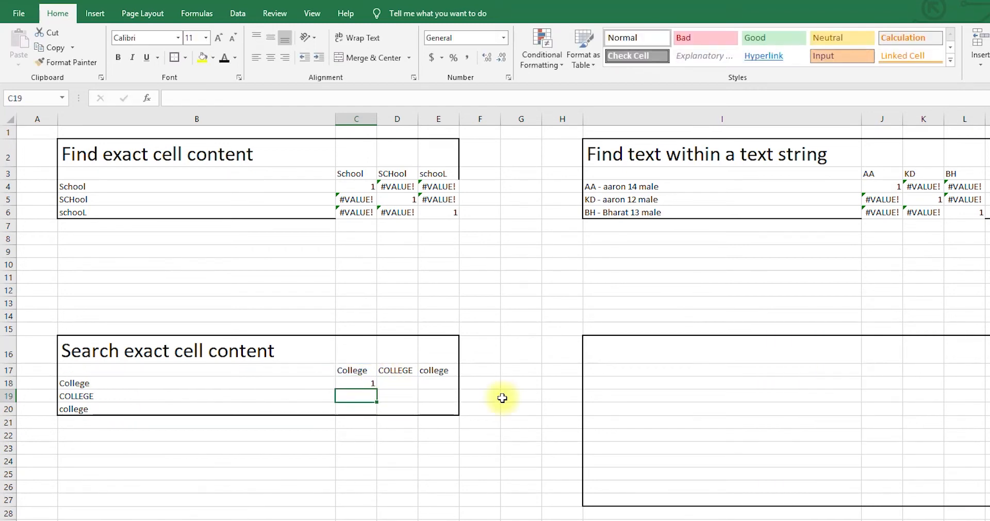
click(364, 382)
drag(376, 388, 455, 413)
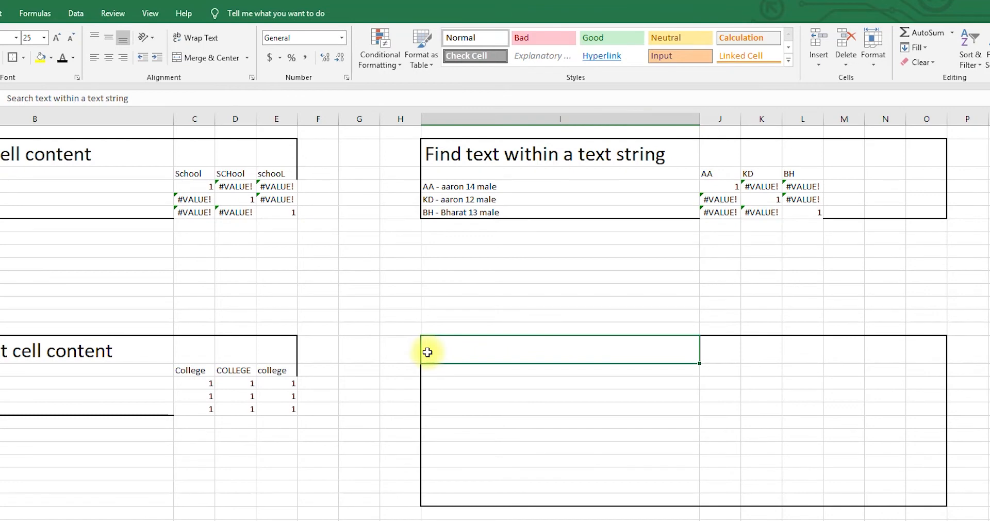
Apply the black font colour to the hidden text in the bordered block I16:O27.
drag(428, 352, 941, 503)
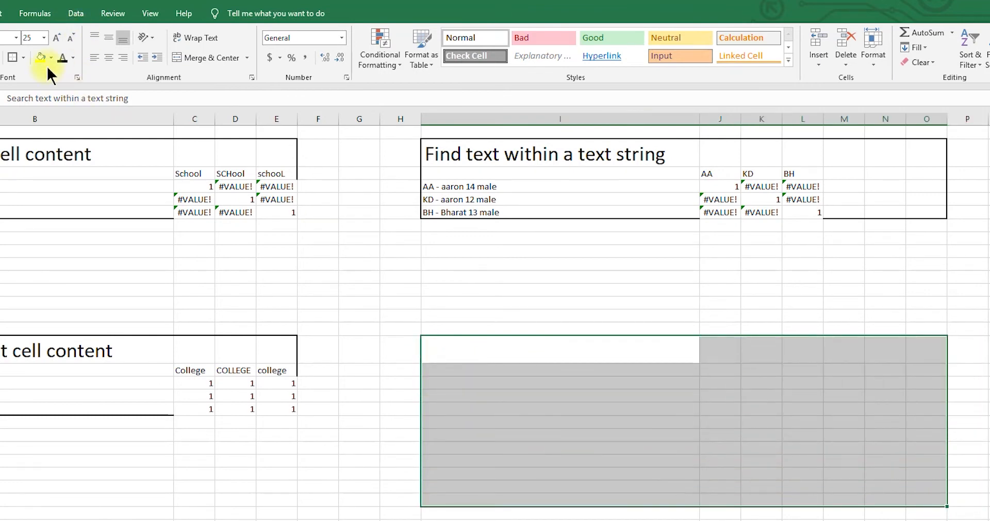
click(62, 58)
click(632, 277)
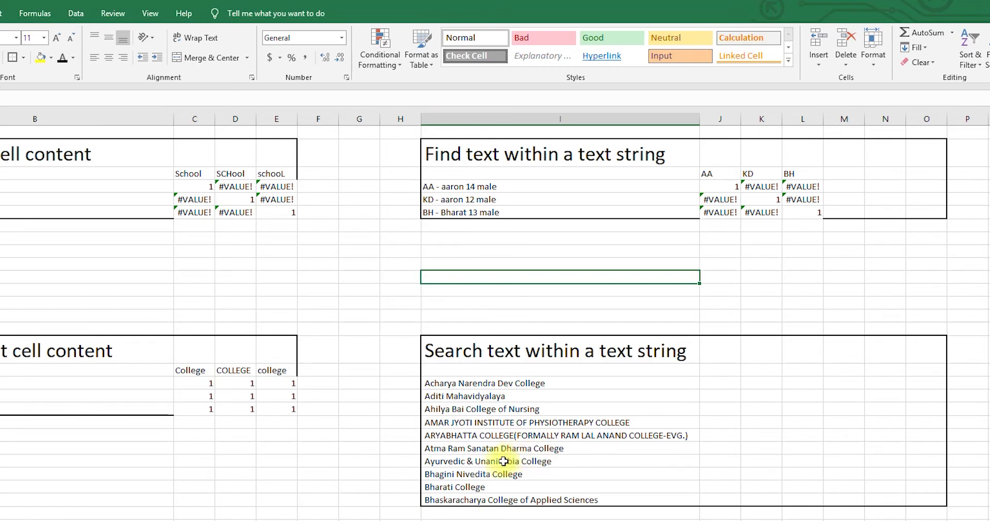
Replace the word College with school in cell I23 so the entry reads "Atma Ram Sanatan Dharma school".
mouse_move(497, 447)
mouse_down()
mouse_move(500, 473)
mouse_move(500, 461)
mouse_up()
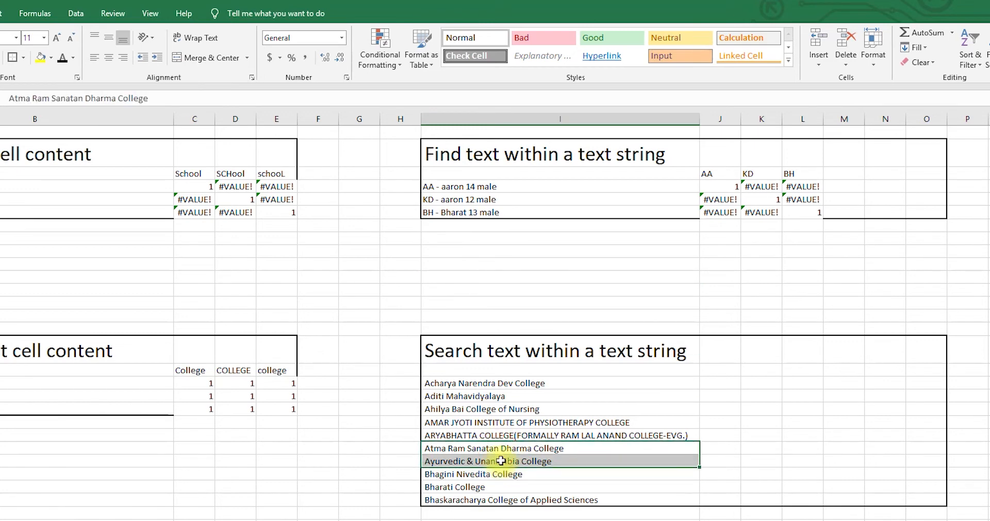
double_click(585, 448)
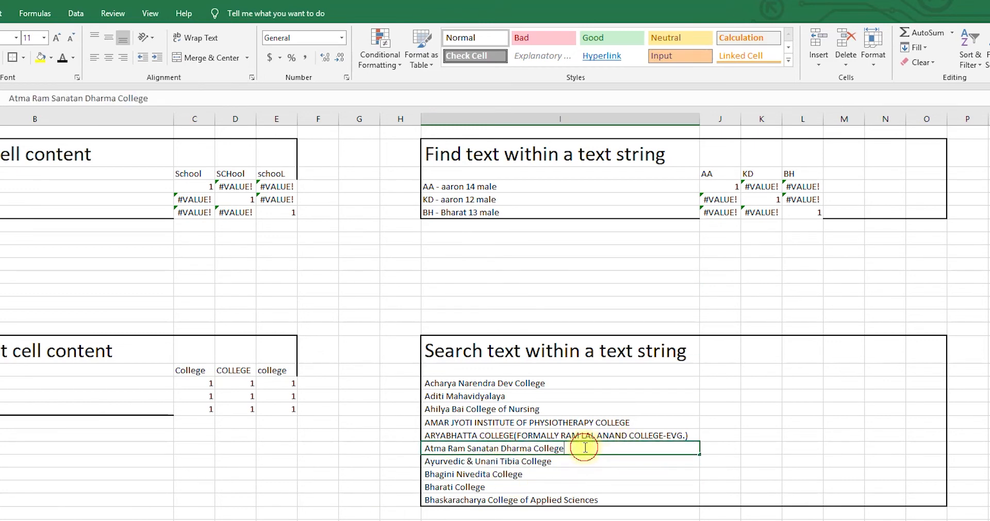
key(BackSpace)
key(BackSpace)
key(BackSpace)
key(BackSpace)
key(BackSpace)
key(BackSpace)
key(BackSpace)
text(schoo)
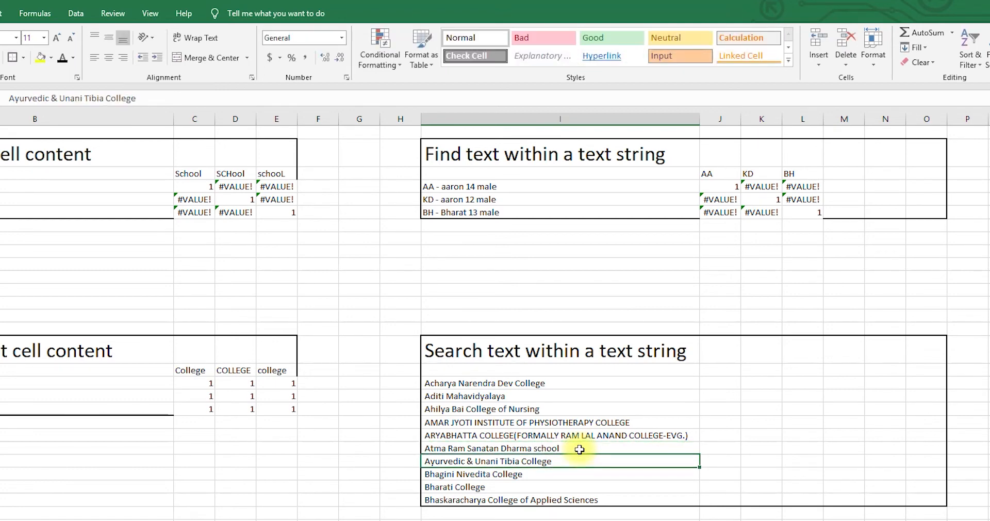
Replace the word College with SCHOOL in cell I24 so the entry reads "Ayurvedic & Unani Tibia SCHOOL".
click(567, 457)
double_click(567, 458)
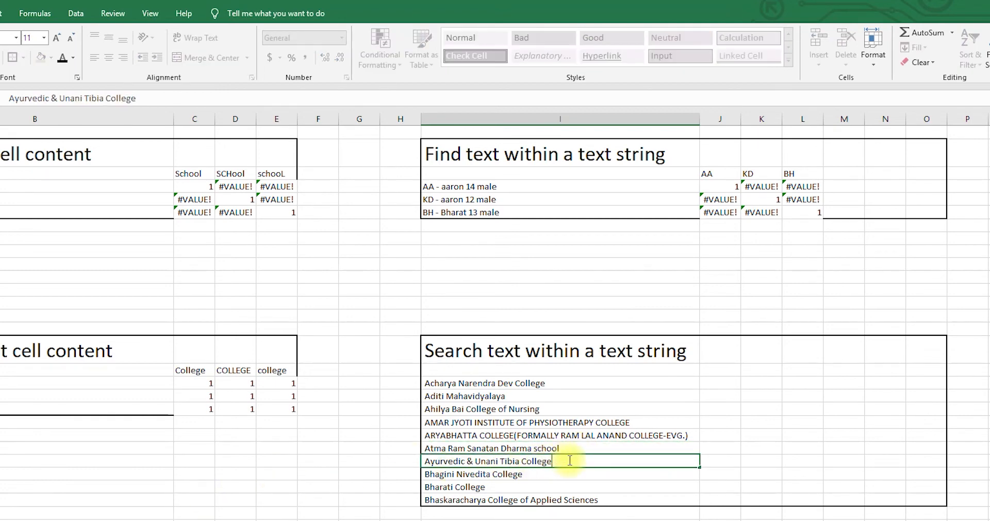
drag(566, 459, 523, 459)
text(School)
key(BackSpace)
key(BackSpace)
key(BackSpace)
key(BackSpace)
key(BackSpace)
text(CHOOL)
key(Return)
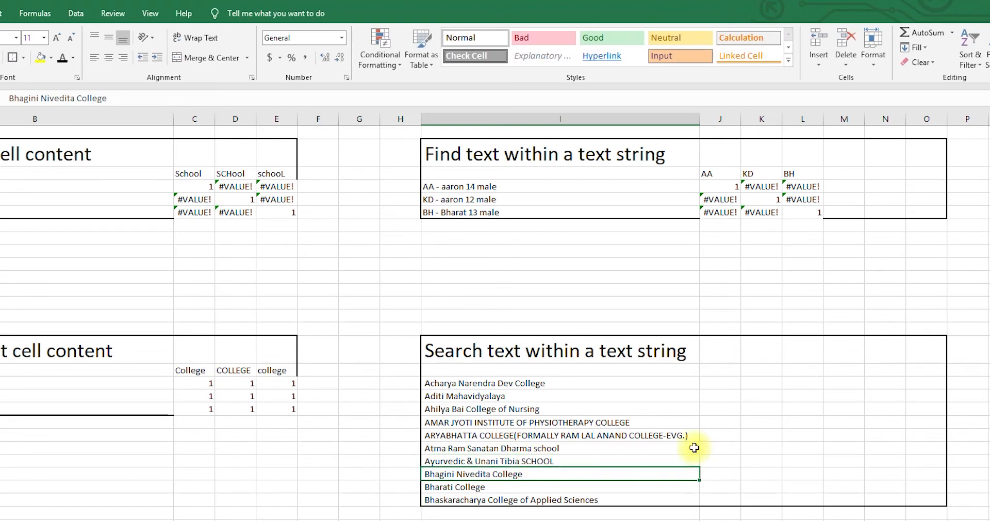
Enter the column headers College in J17 and School in K17 of the "Search text within a text string" table.
click(726, 355)
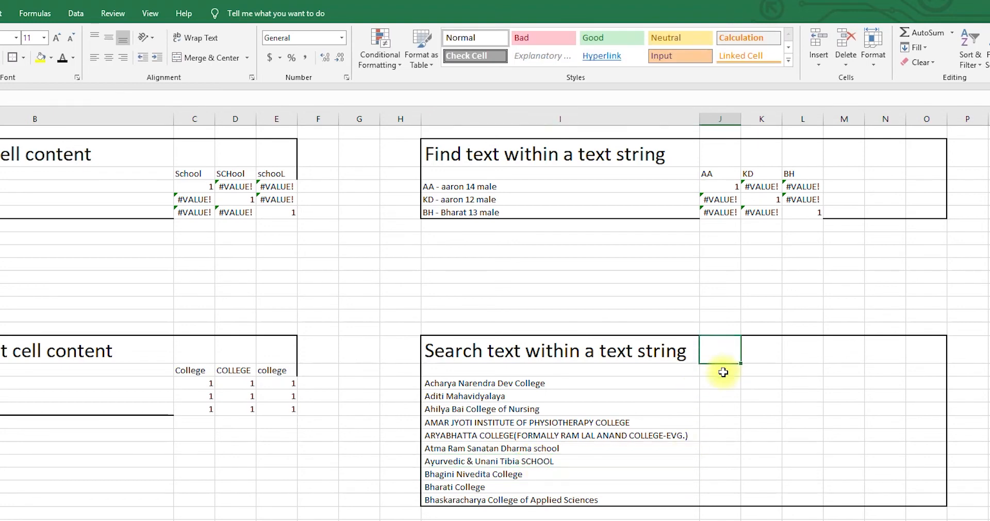
click(724, 371)
text(College)
key(Tab)
text(School)
key(Return)
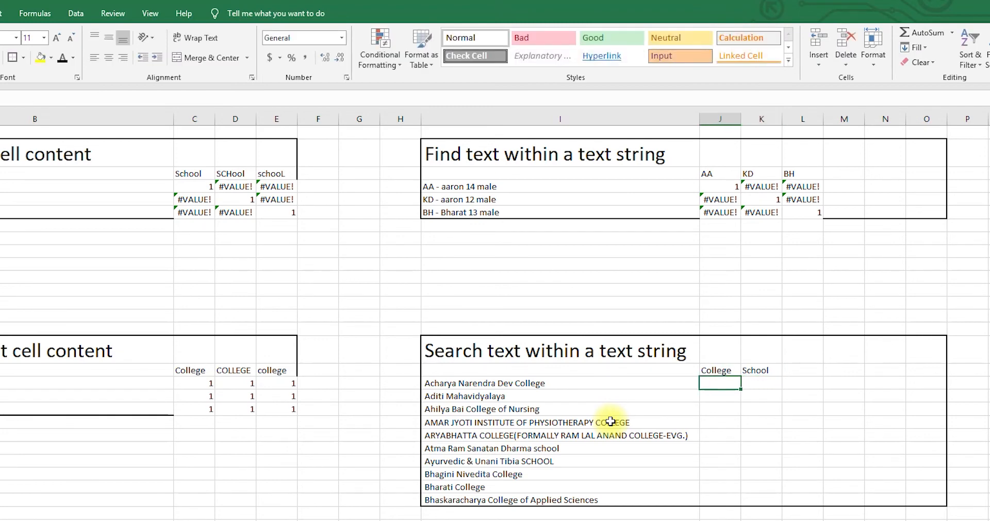
Enter the formula =SEARCH(J$17,$I18,1) in cell J18.
text(=sear)
key(Tab)
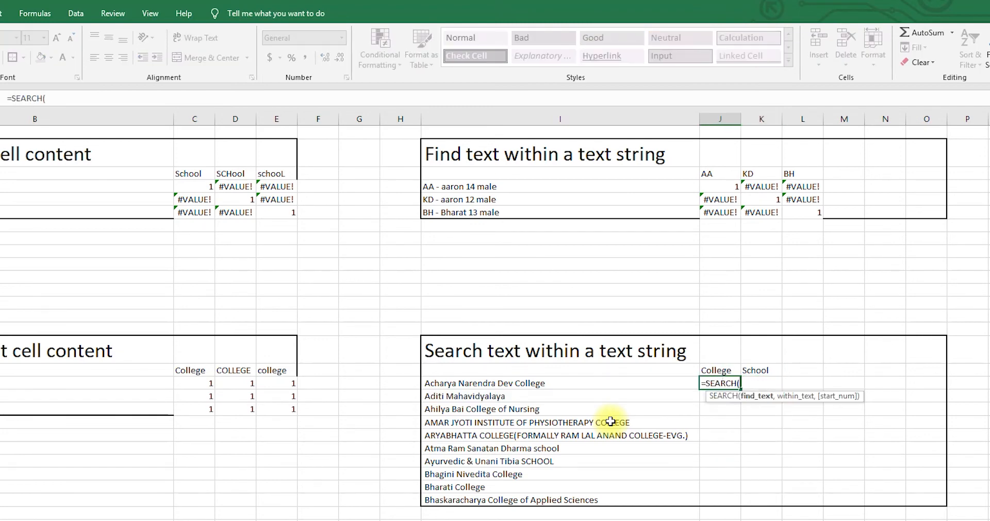
key(Up)
key(F4)
key(F4)
text(,)
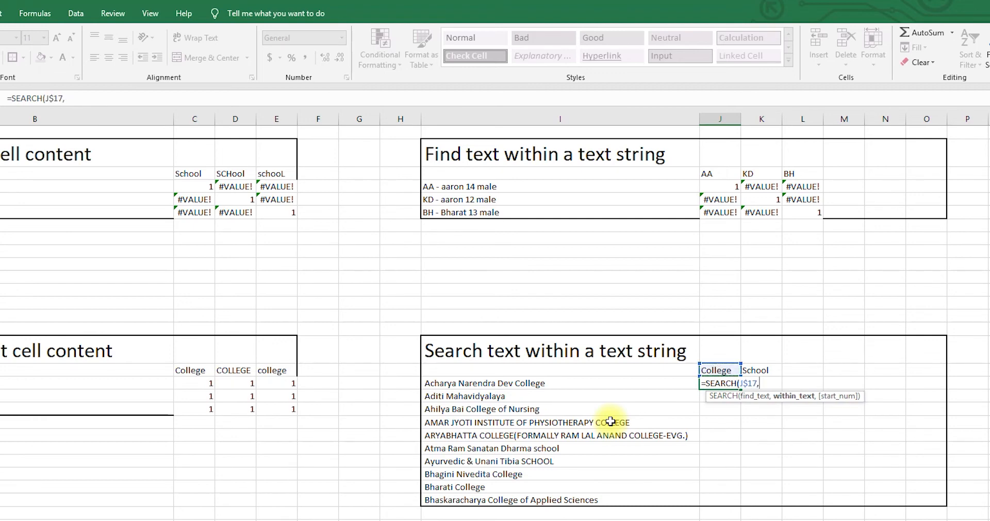
key(Left)
key(F4)
key(F4)
key(F4)
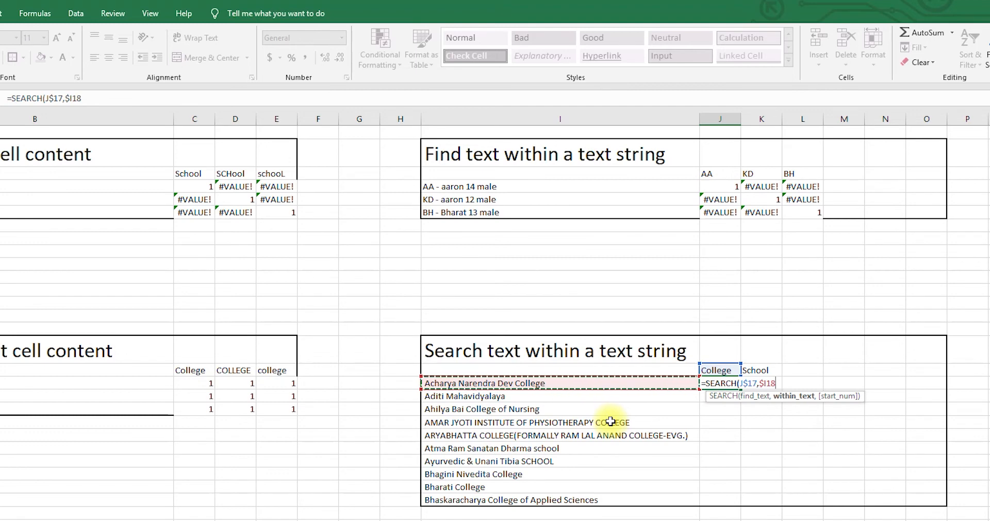
text(,)
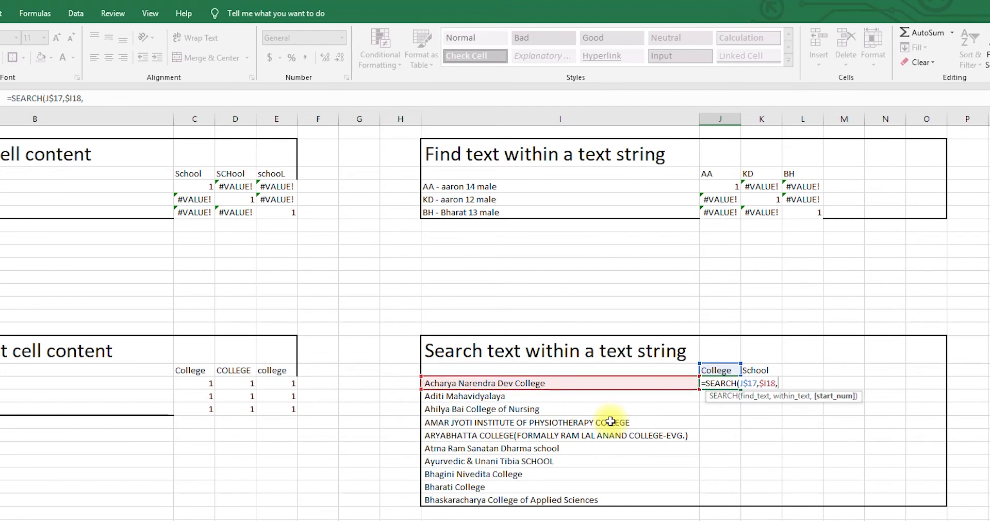
text(1))
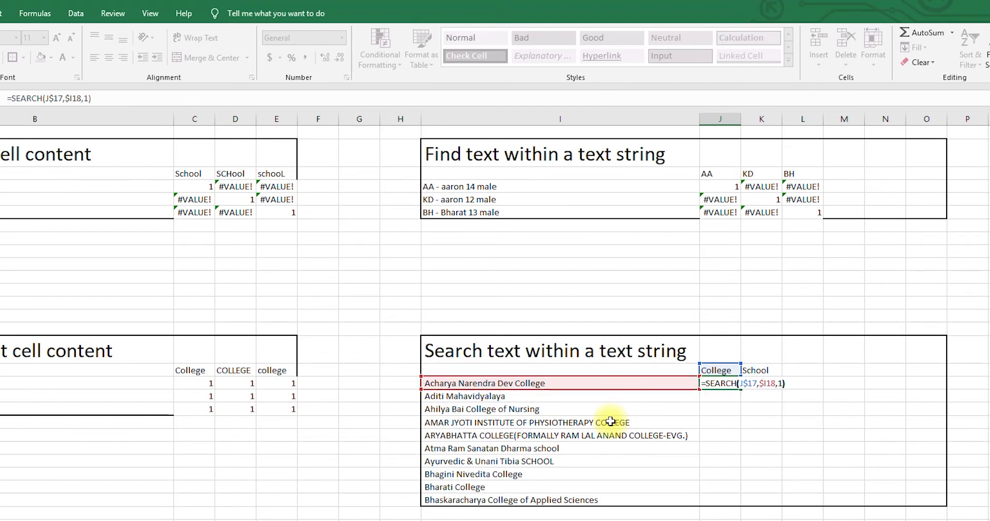
key(Return)
Fill the SEARCH formula from J18 through the range J18:K27.
click(735, 383)
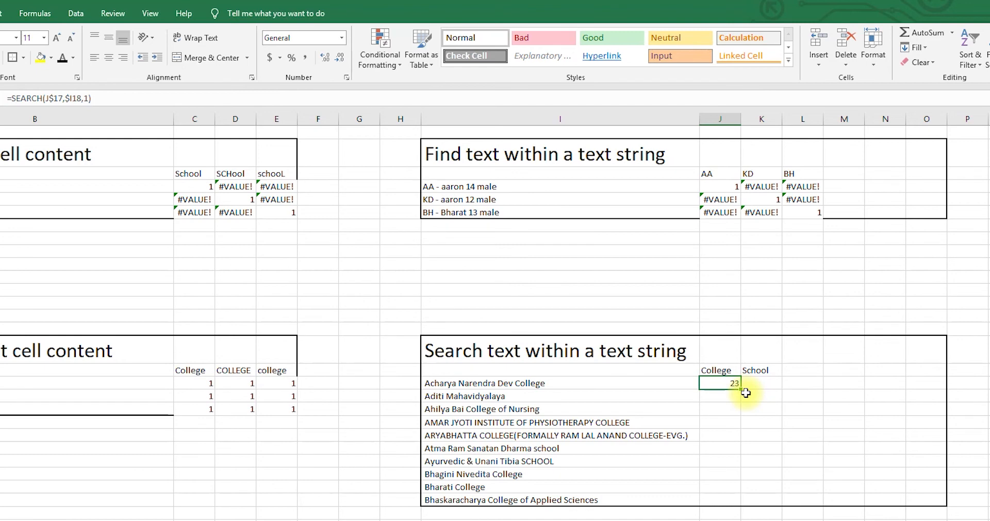
drag(741, 390, 783, 506)
click(886, 316)
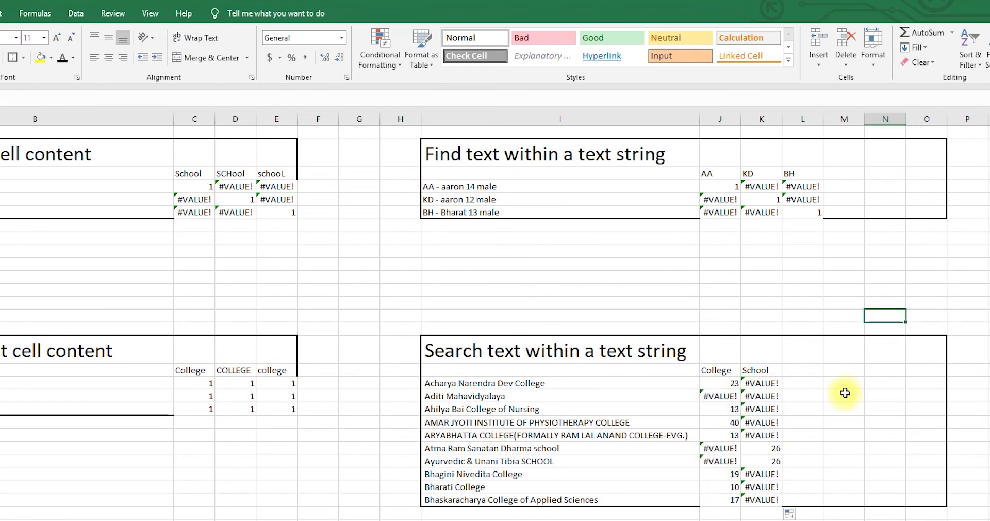